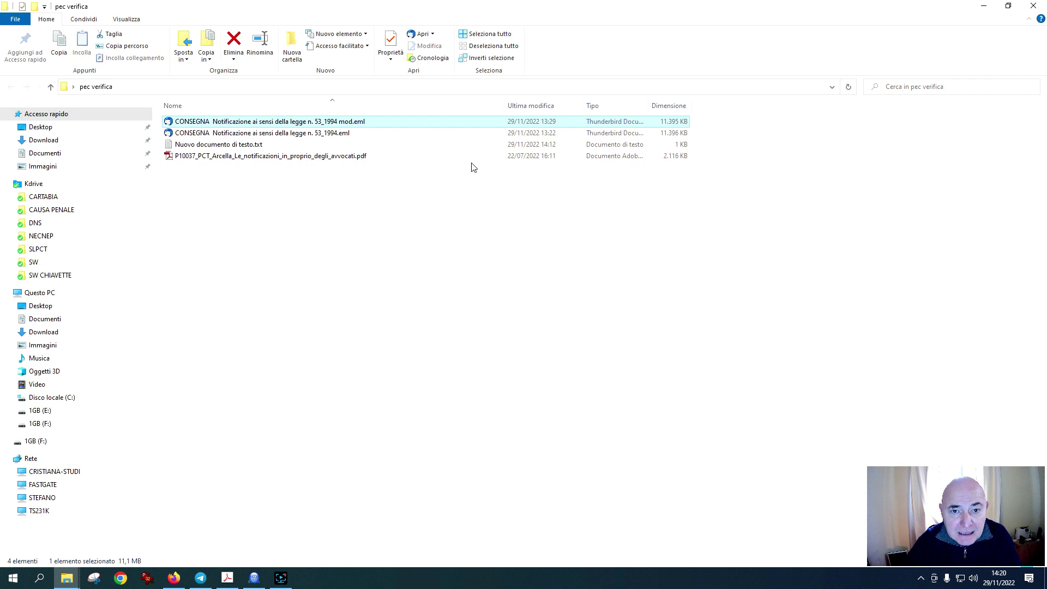
Open the unmodified CONSEGNA notification .eml in Thunderbird, check its digital signature indicator and close the message
{"action": "left_click", "coordinate": [333, 136]}
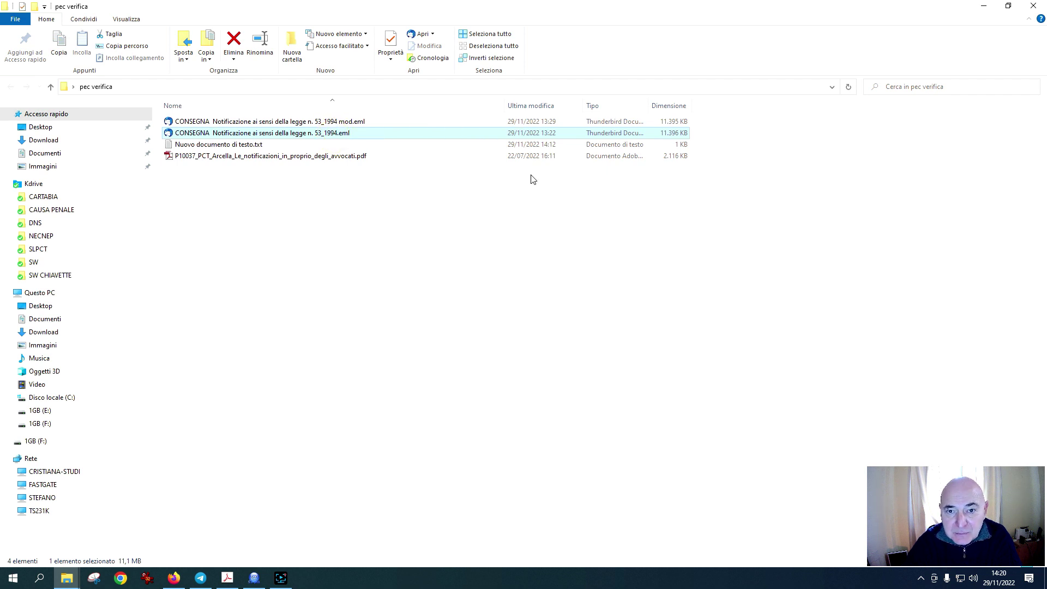
{"action": "key", "text": "Return"}
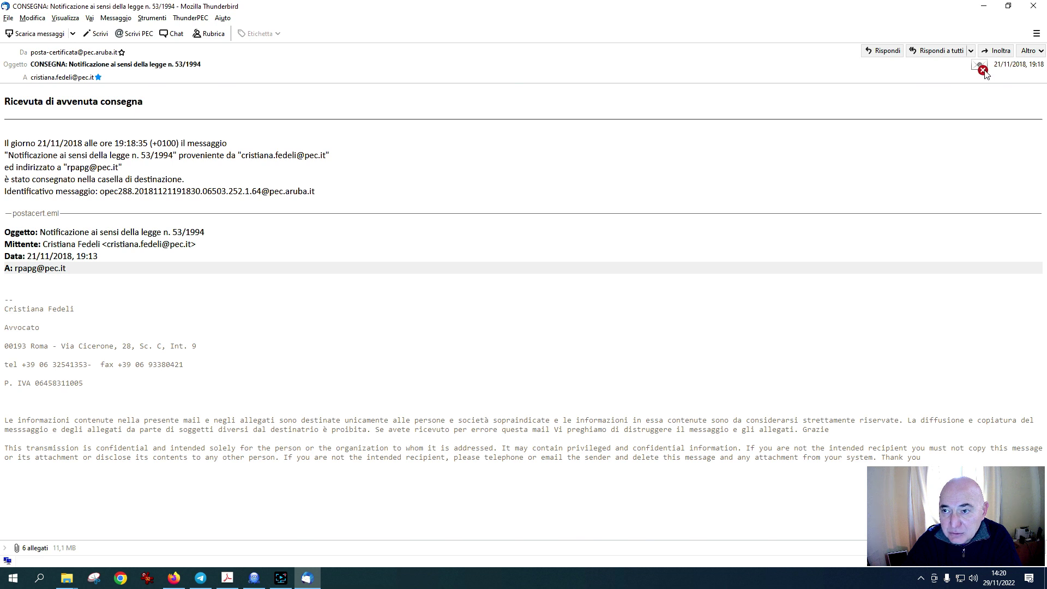
{"action": "key", "text": "super+Down"}
{"action": "left_click", "coordinate": [660, 15]}
Open the unmodified CONSEGNA .eml with Outlook 2016 and show its digital signature status
{"action": "right_click", "coordinate": [327, 133]}
{"action": "mouse_move", "coordinate": [363, 250]}
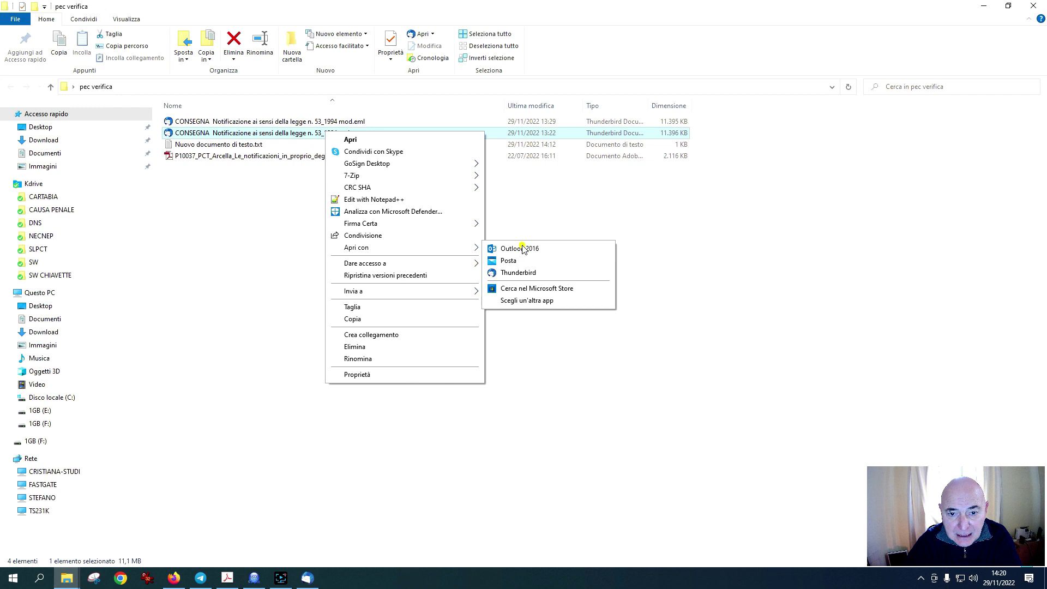
{"action": "left_click", "coordinate": [524, 248]}
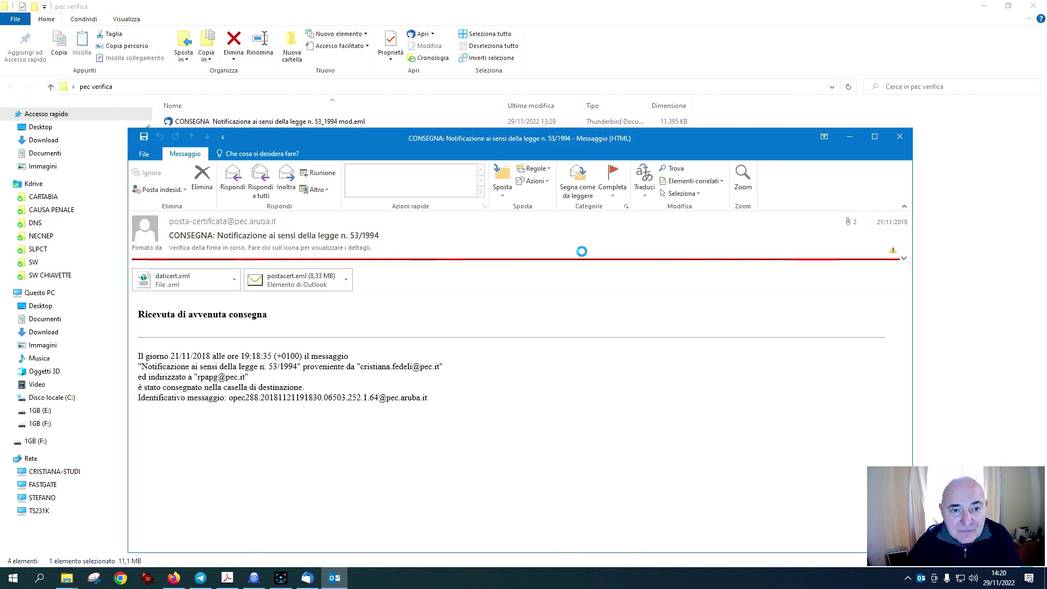
{"action": "mouse_move", "coordinate": [892, 253]}
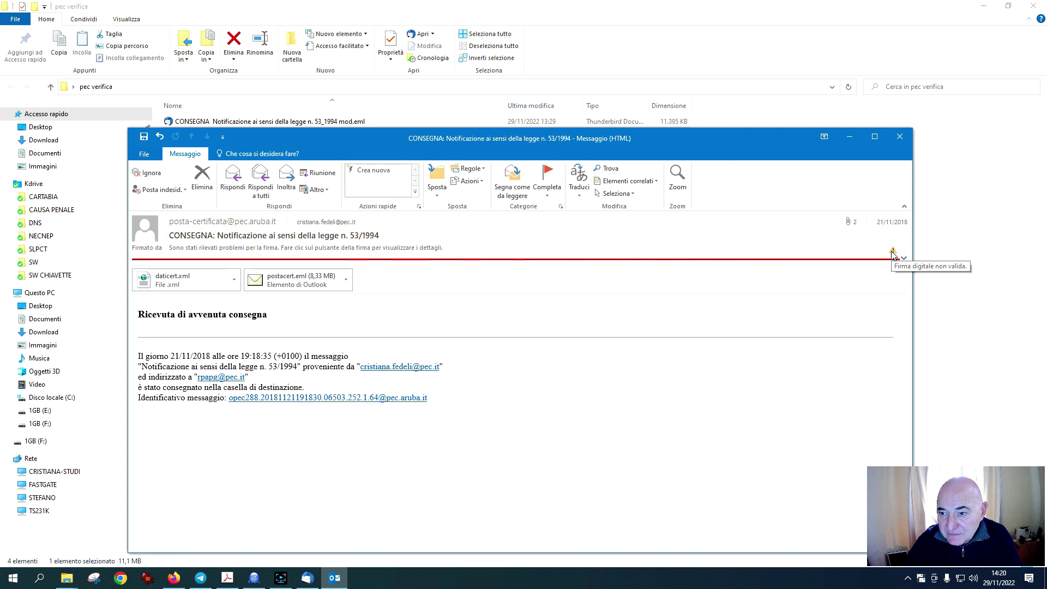
{"action": "left_click", "coordinate": [893, 253]}
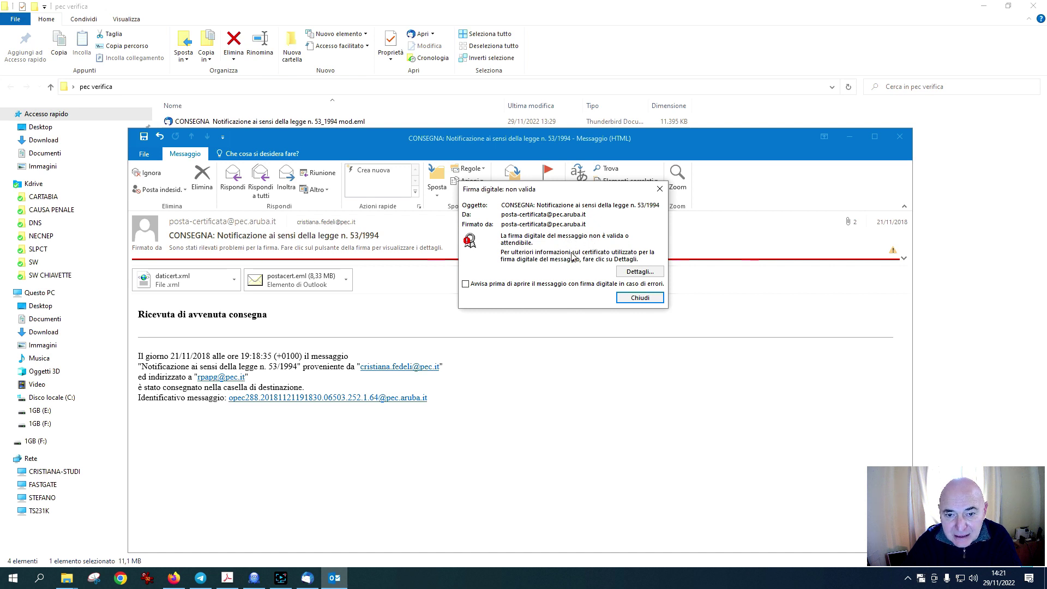
Examine the signature details and the signing certificate's validity dates, and close the message
{"action": "left_click", "coordinate": [640, 271]}
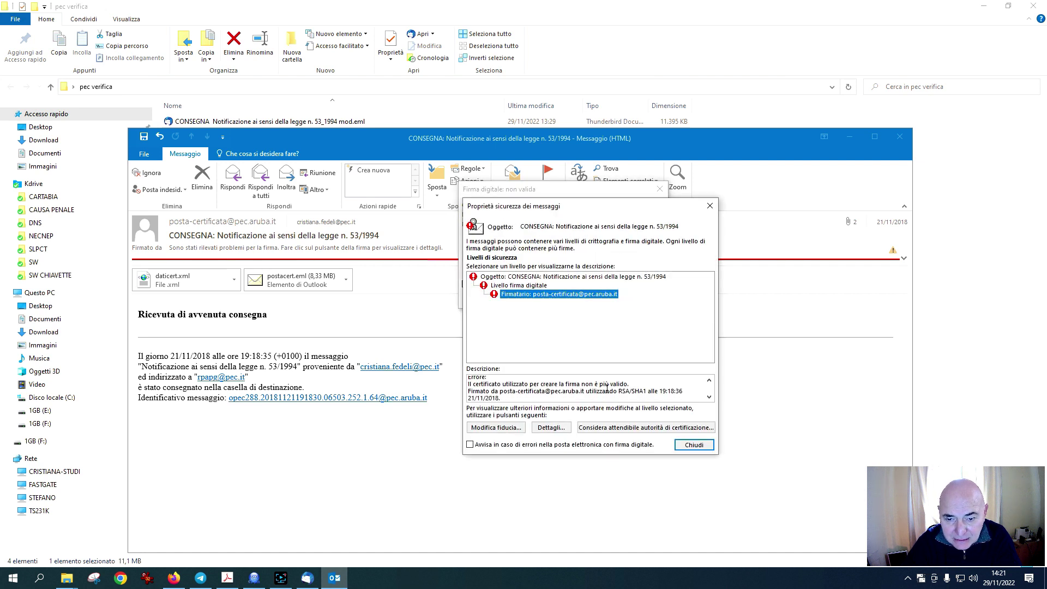
{"action": "left_click", "coordinate": [551, 427]}
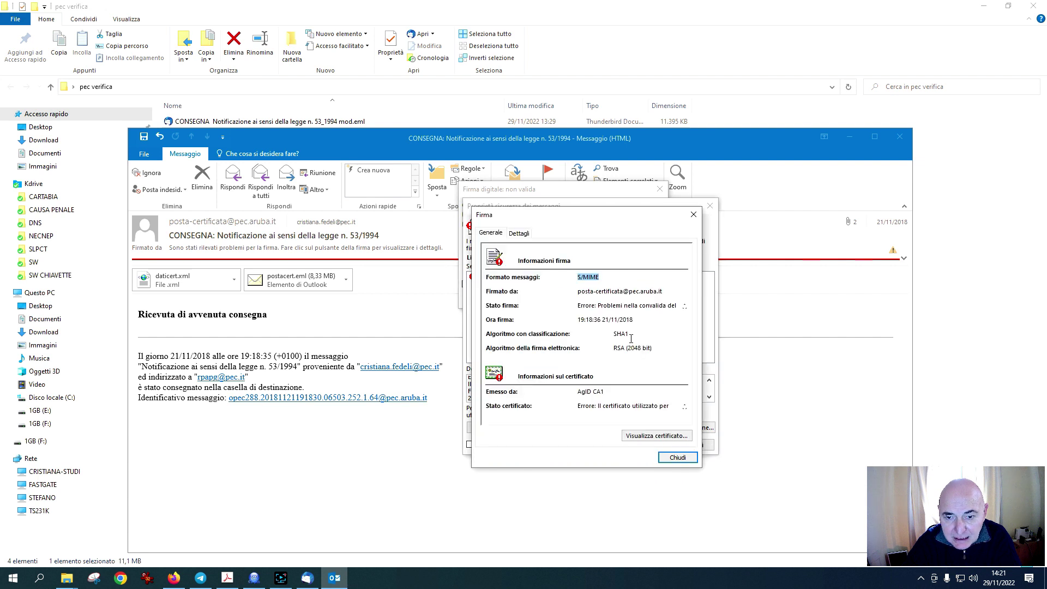
{"action": "left_click", "coordinate": [671, 433]}
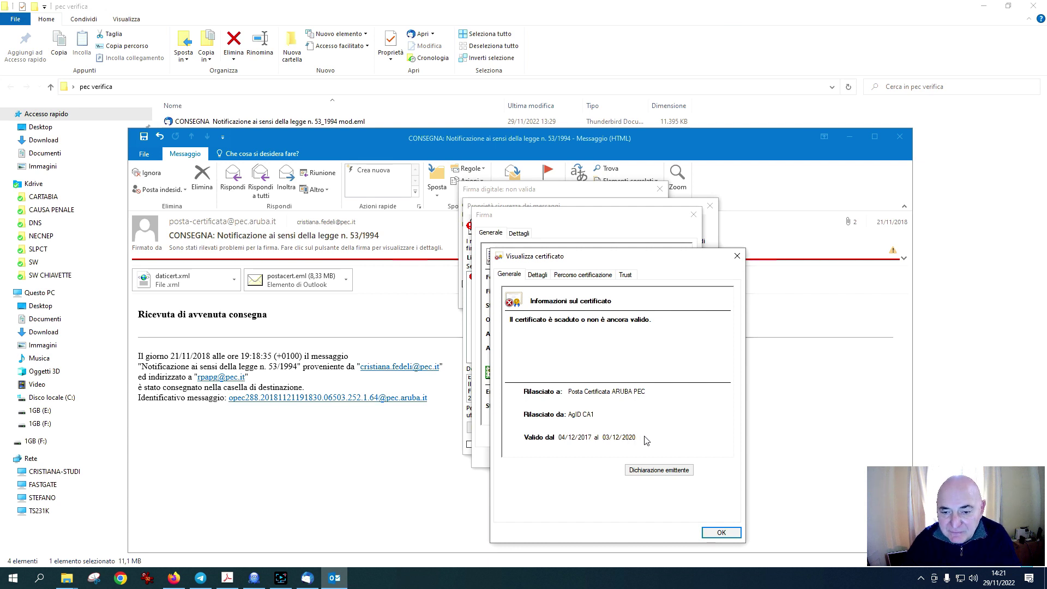
{"action": "left_click", "coordinate": [721, 532]}
{"action": "left_click", "coordinate": [685, 459]}
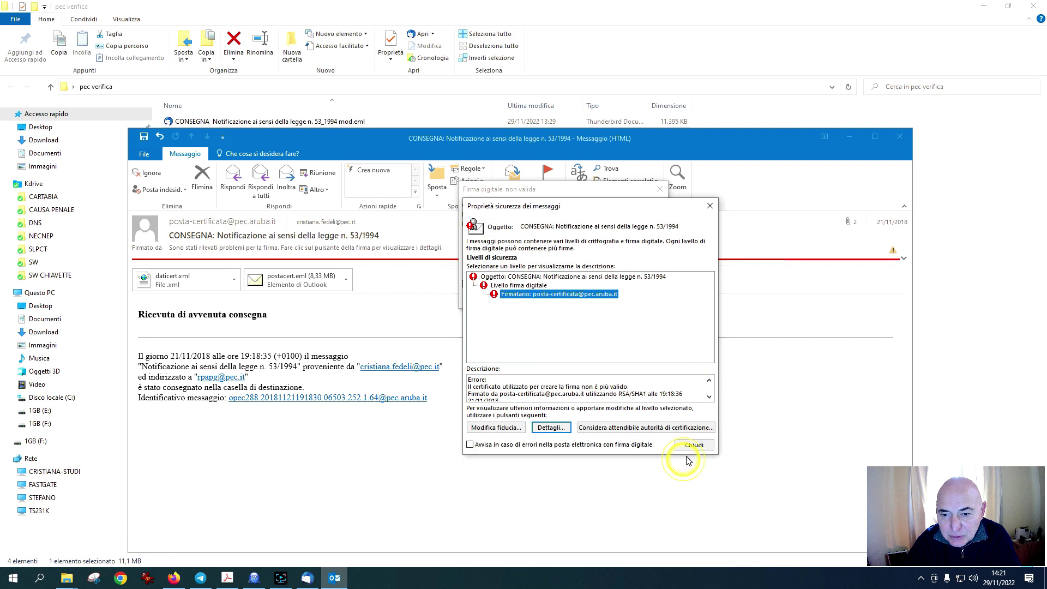
{"action": "left_click", "coordinate": [692, 445]}
{"action": "left_click", "coordinate": [900, 137]}
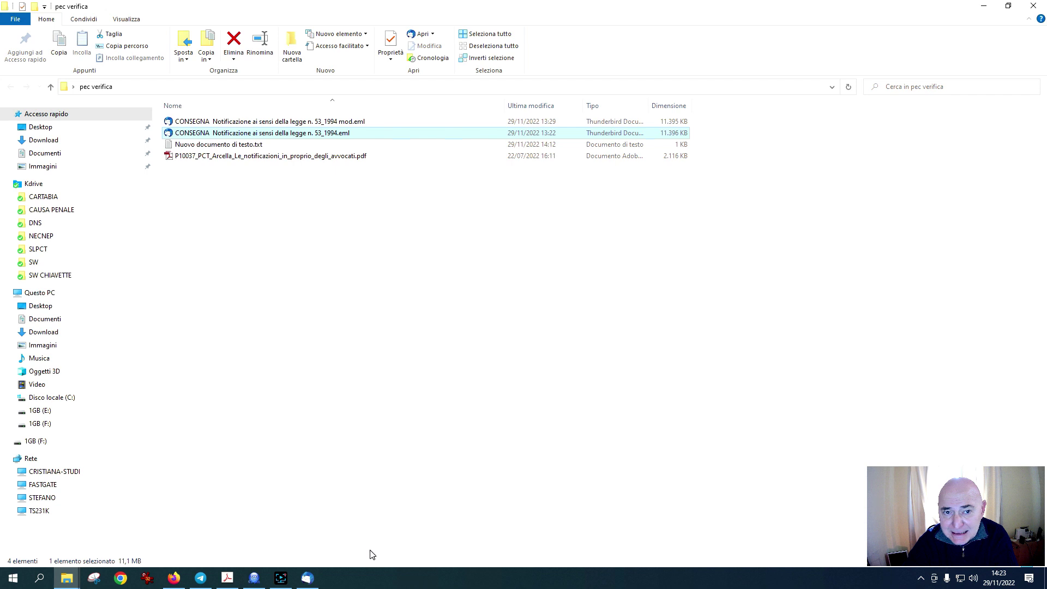
Turn off automatic time in the Windows settings and set the system date manually to 29 November 2019
{"action": "left_click", "coordinate": [998, 581]}
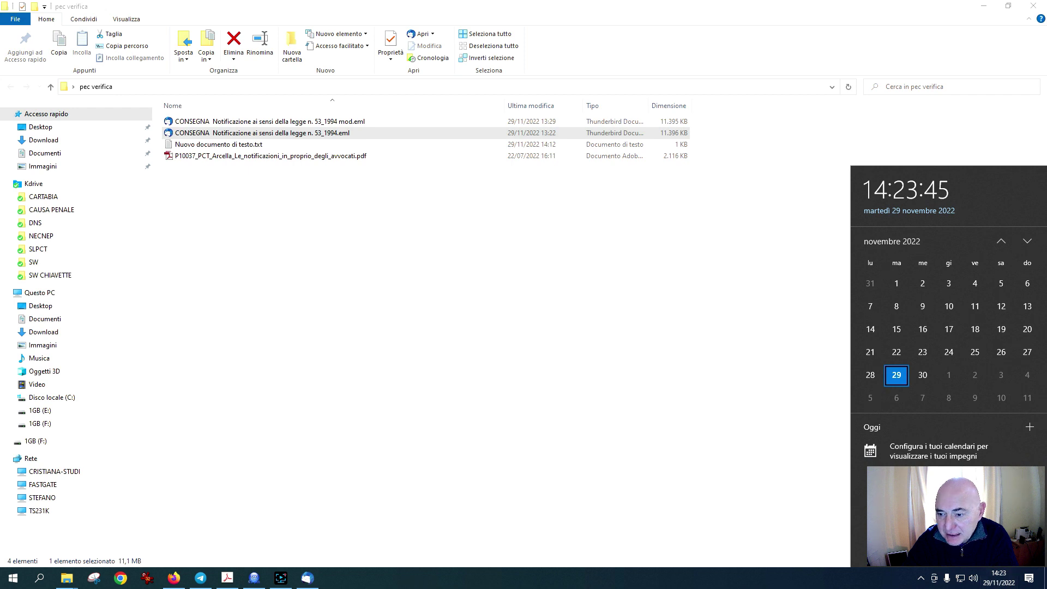
{"action": "left_click", "coordinate": [998, 582]}
{"action": "right_click", "coordinate": [998, 581]}
{"action": "left_click", "coordinate": [916, 257]}
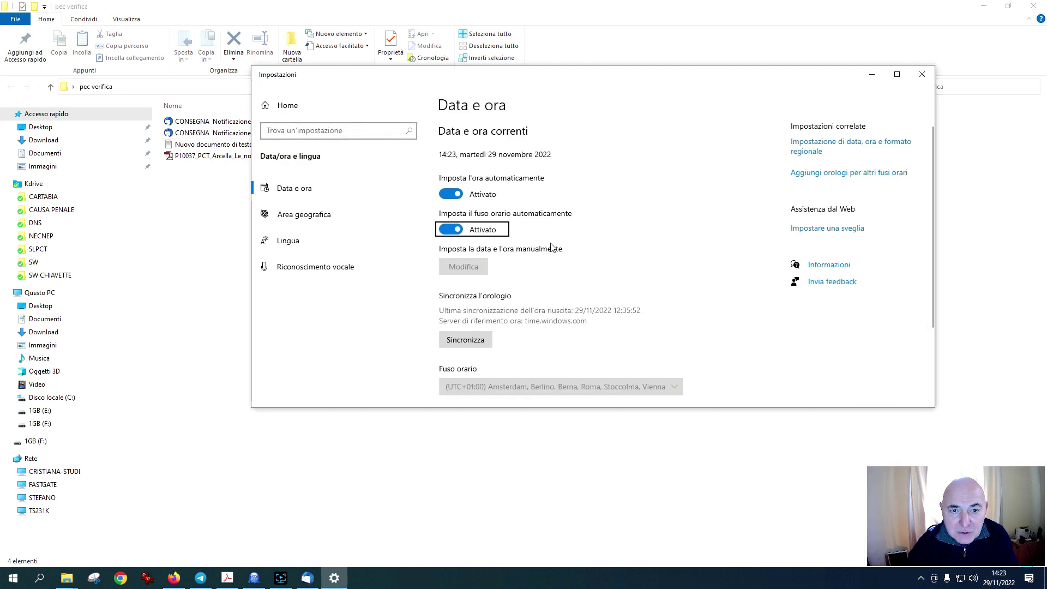
{"action": "left_click", "coordinate": [464, 267]}
{"action": "left_click", "coordinate": [610, 212]}
{"action": "left_click", "coordinate": [594, 155]}
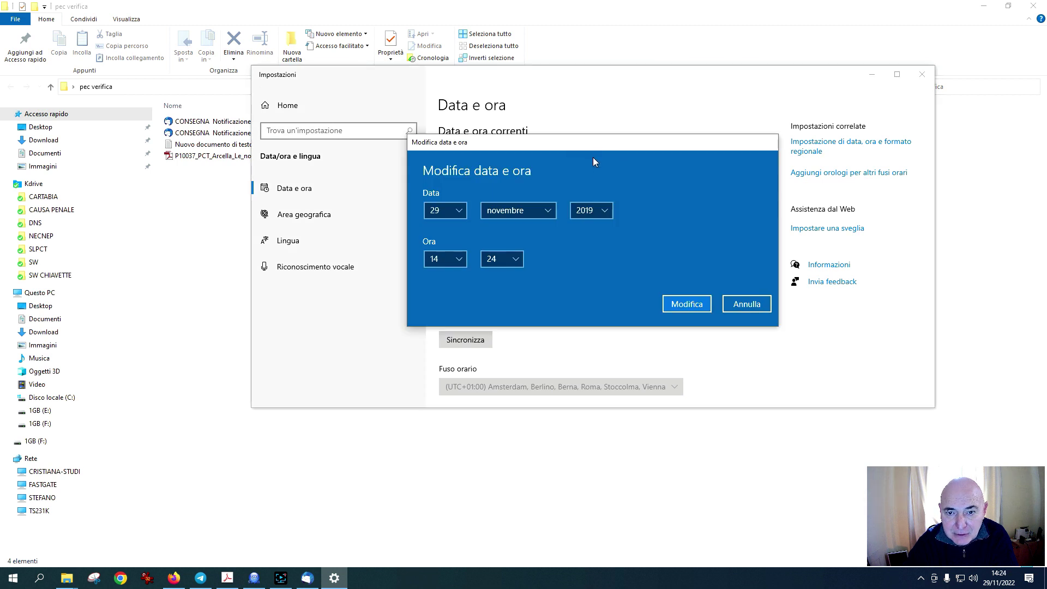
{"action": "left_click", "coordinate": [682, 304]}
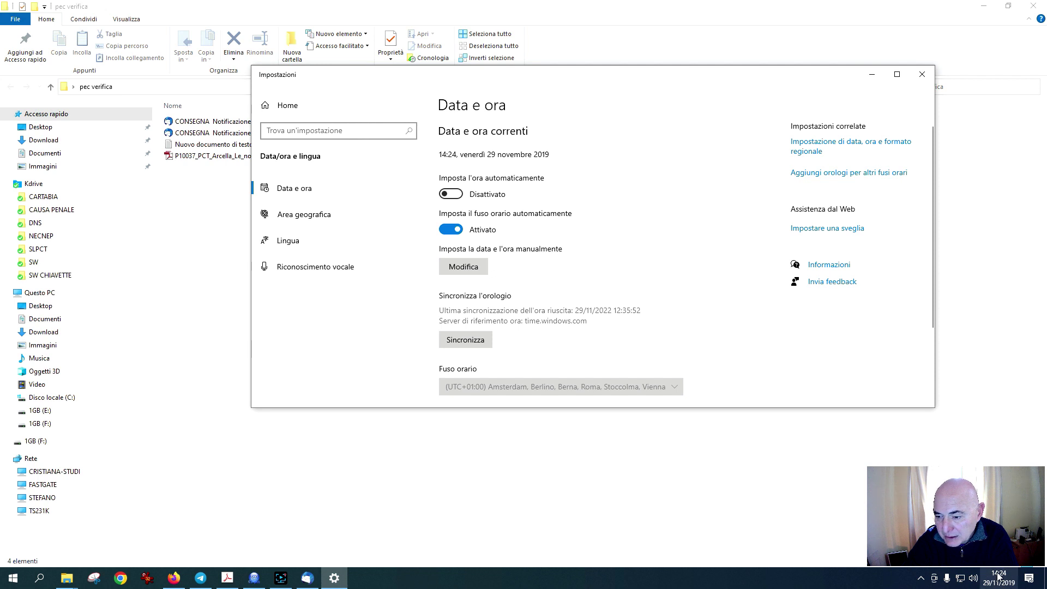
{"action": "left_click", "coordinate": [874, 75]}
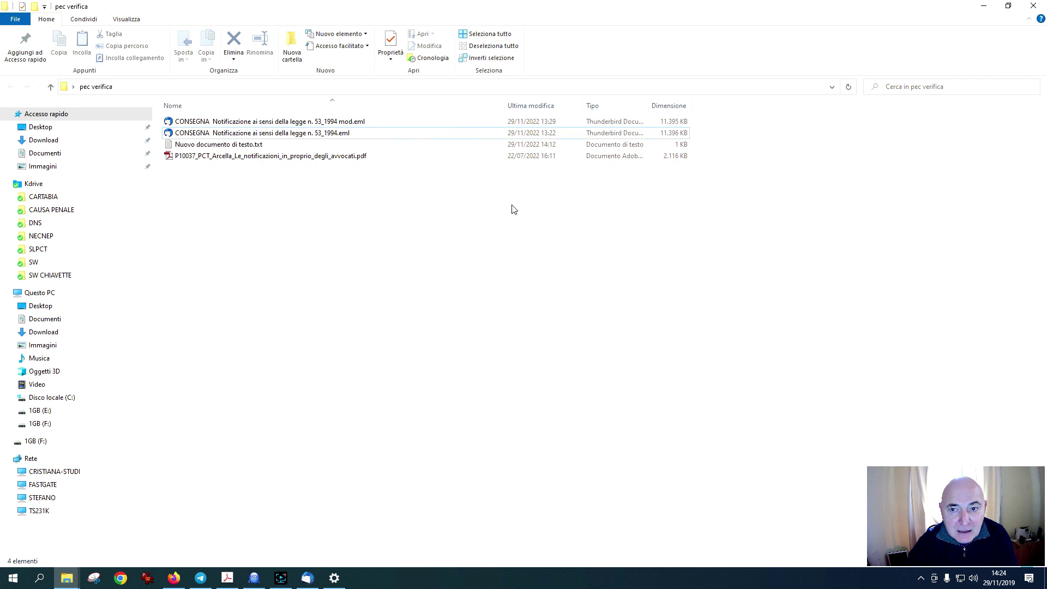
Open the unmodified CONSEGNA .eml in Thunderbird and check its signature in the message security information
{"action": "double_click", "coordinate": [301, 137]}
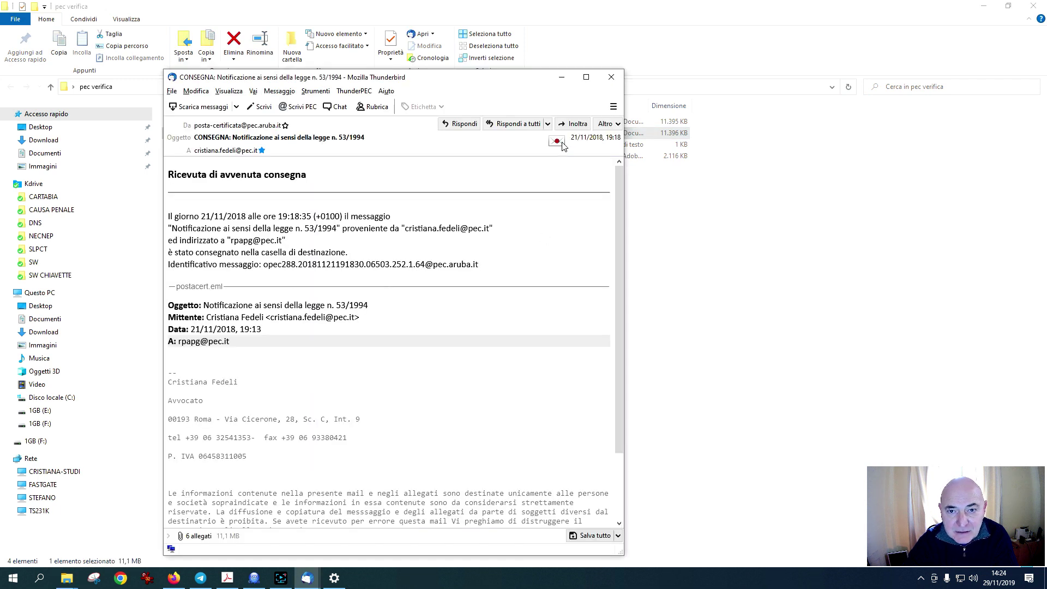
{"action": "left_click", "coordinate": [556, 141]}
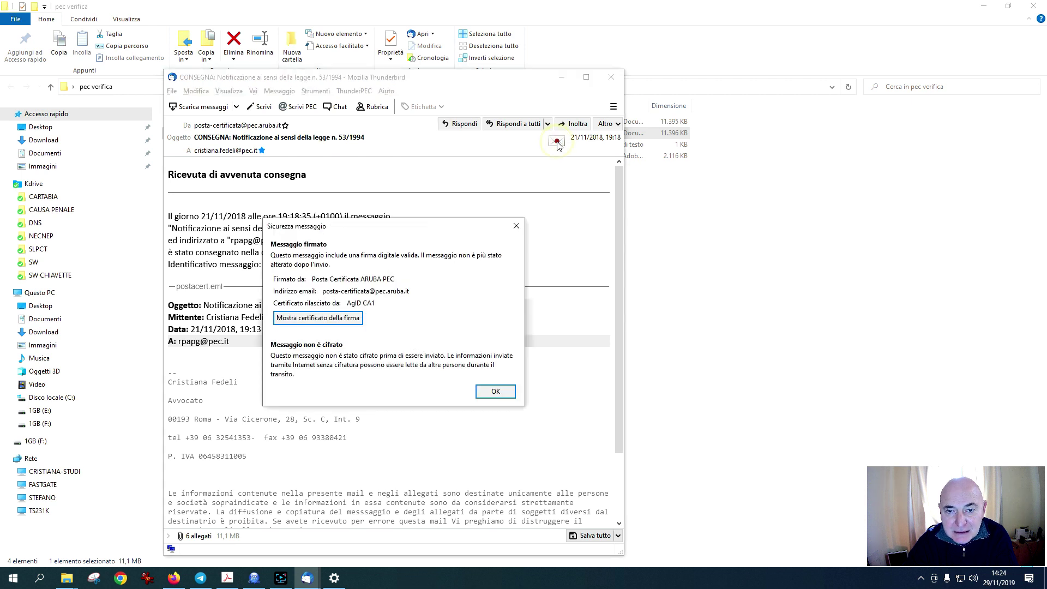
{"action": "key", "text": "Escape"}
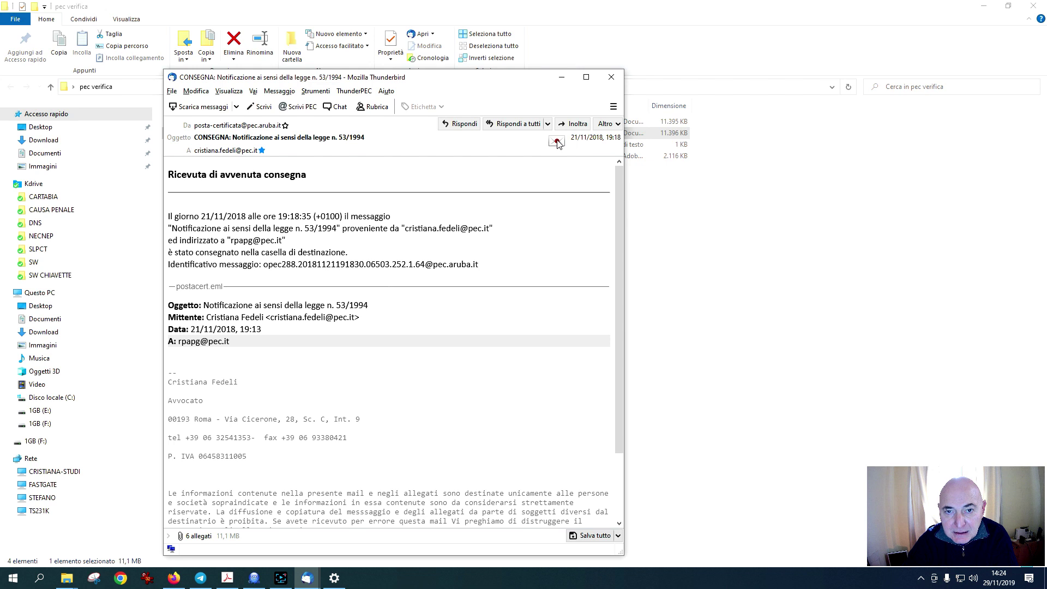
Set the system date's year back to 2022 in the date and time settings
{"action": "left_click_drag", "start_coordinate": [571, 139], "coordinate": [613, 141]}
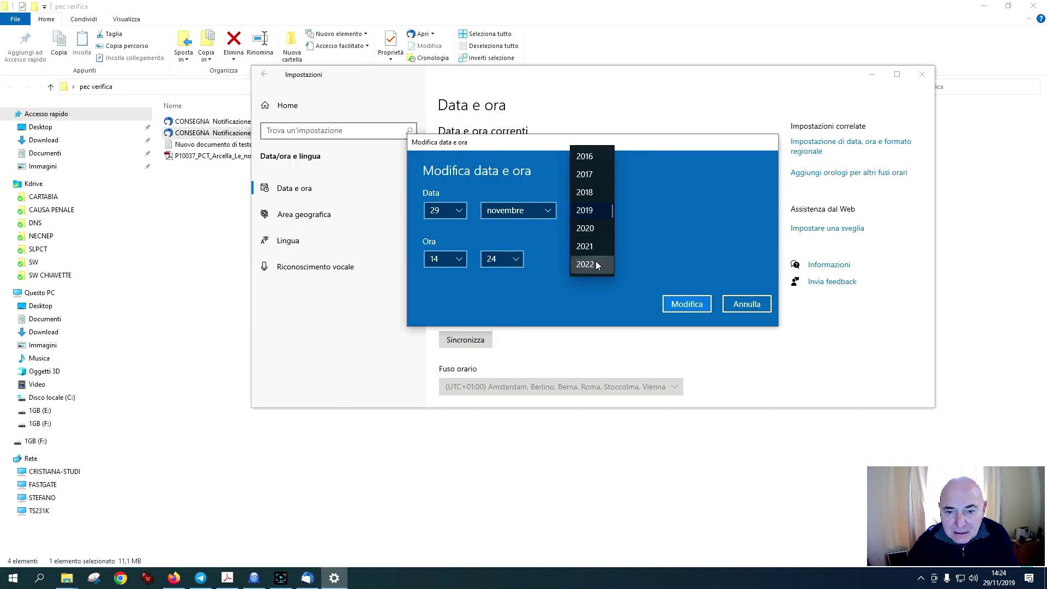
{"action": "left_click", "coordinate": [595, 263]}
{"action": "left_click", "coordinate": [682, 302]}
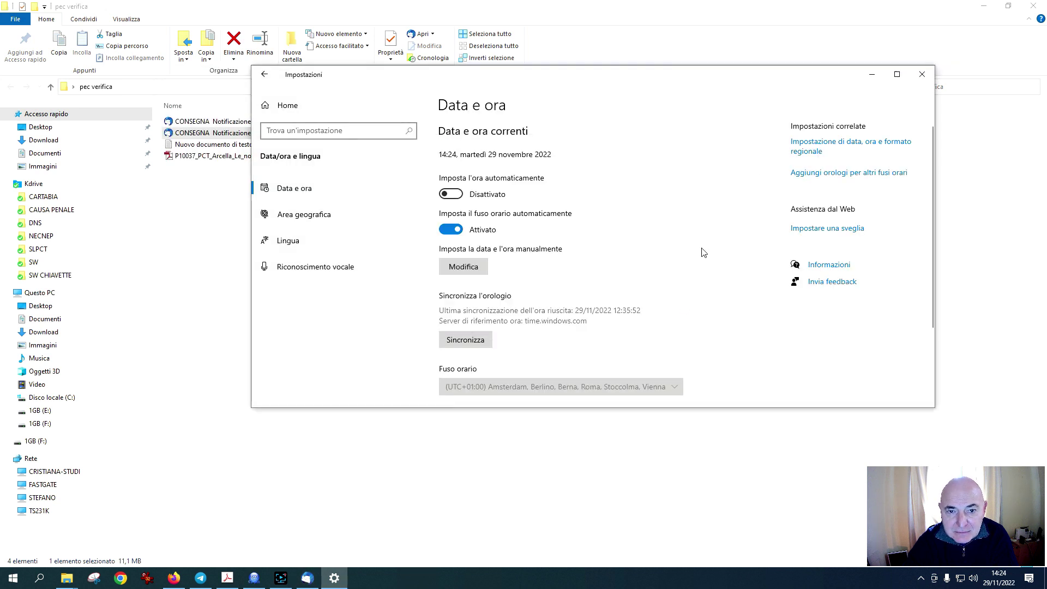
{"action": "left_click", "coordinate": [871, 74]}
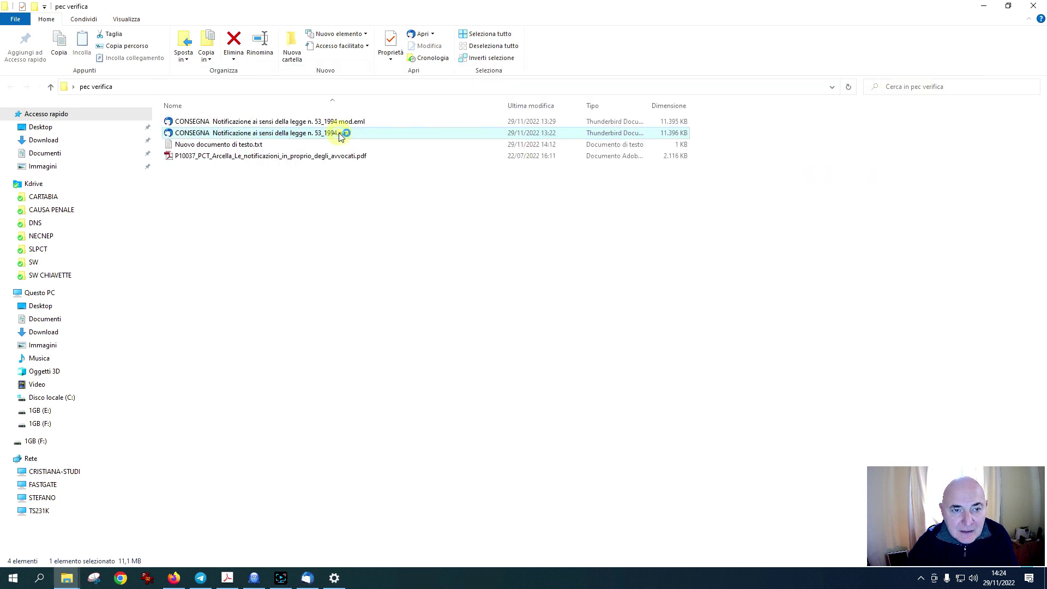
Reopen the unmodified CONSEGNA message in Thunderbird to recheck its signature indicator, and close it
{"action": "double_click", "coordinate": [340, 134]}
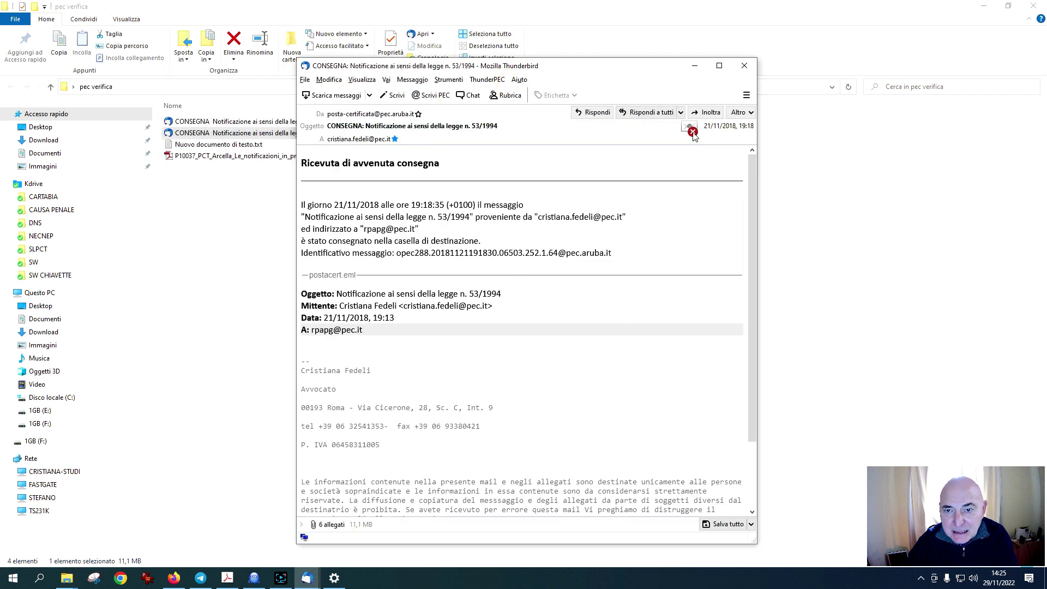
{"action": "left_click", "coordinate": [744, 65]}
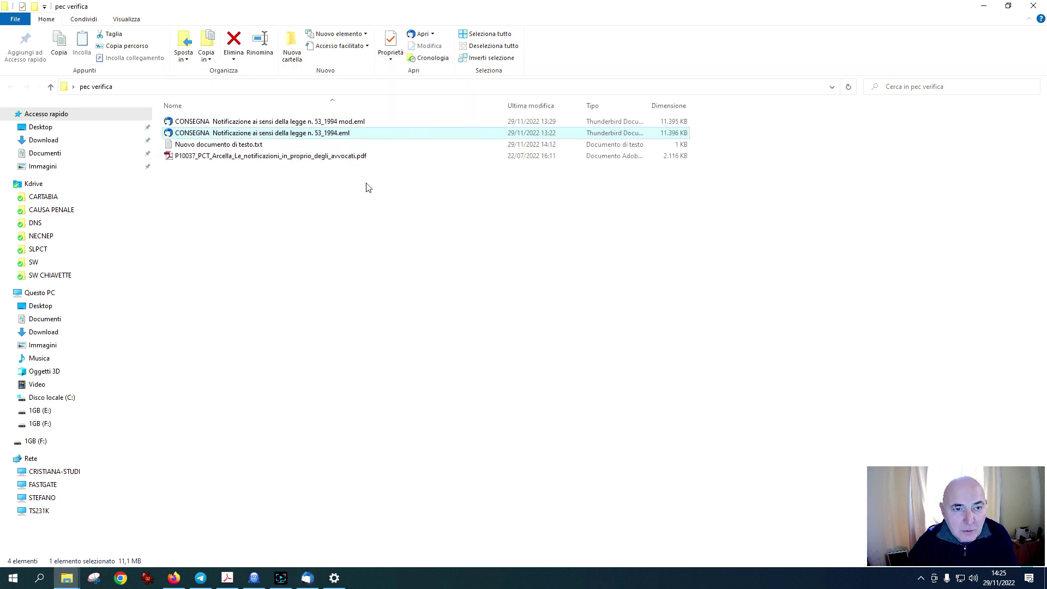
Open the "mod" version of the CONSEGNA .eml, check its message security information and close it
{"action": "left_click", "coordinate": [362, 125]}
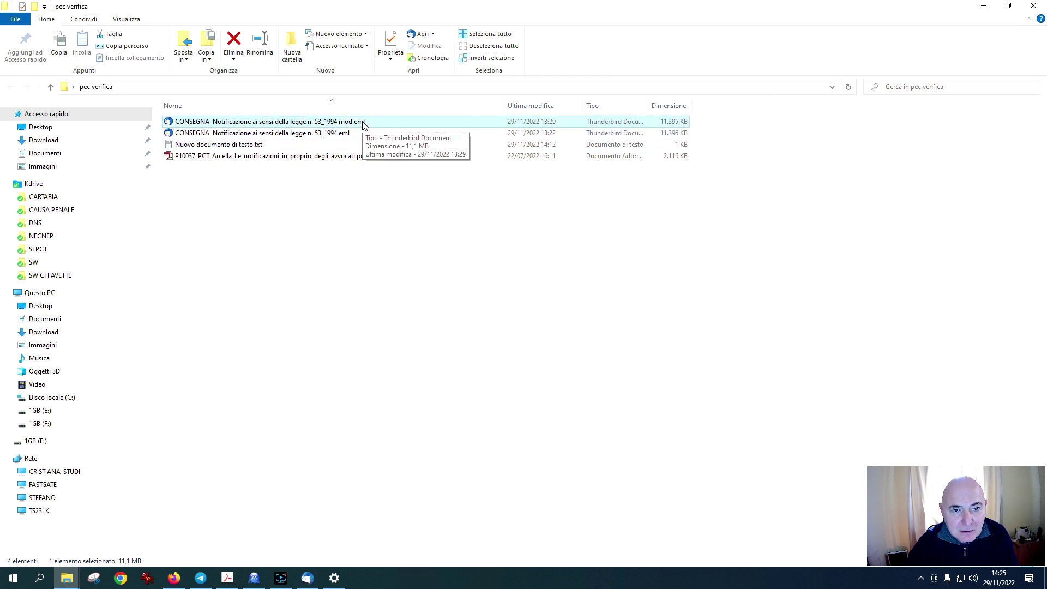
{"action": "left_click", "coordinate": [361, 121]}
{"action": "double_click", "coordinate": [354, 121]}
{"action": "double_click", "coordinate": [168, 122]}
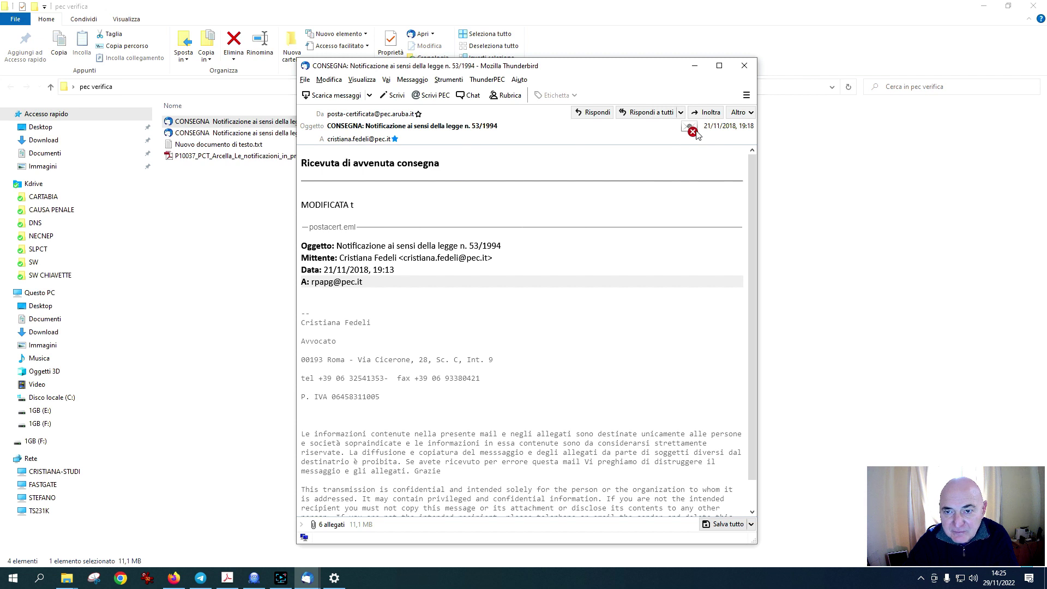
{"action": "left_click", "coordinate": [692, 132]}
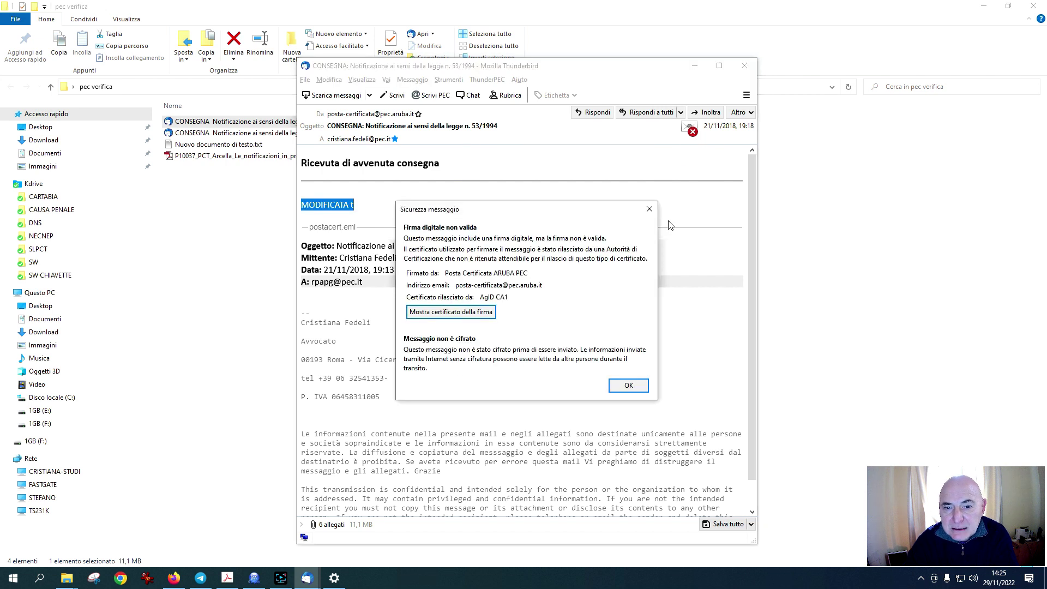
{"action": "left_click", "coordinate": [630, 388]}
{"action": "key", "text": "Escape"}
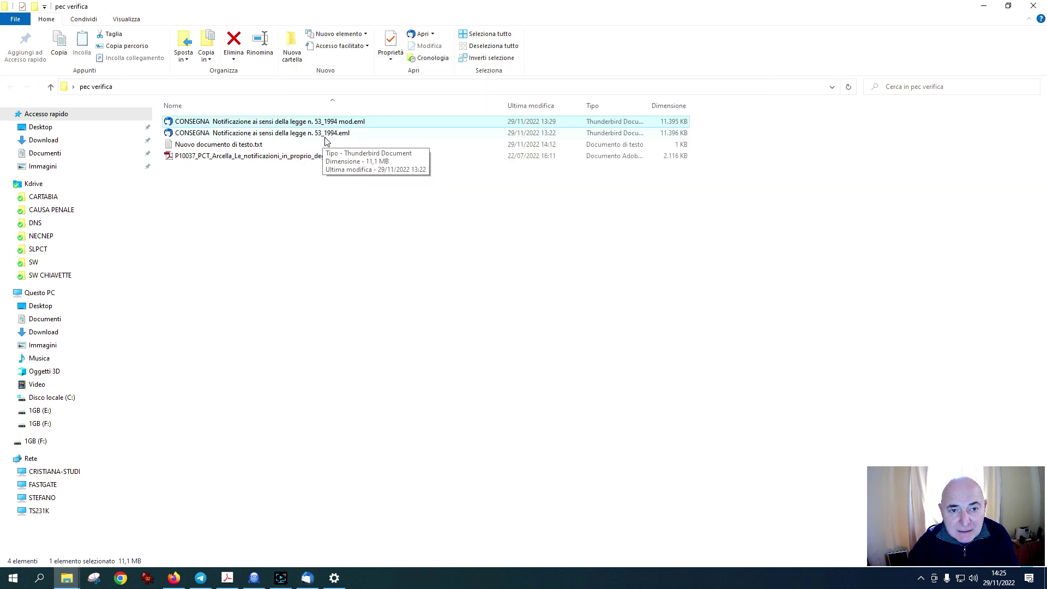
Set the system date to 29 November 2019 again in the date and time settings
{"action": "left_click", "coordinate": [328, 136]}
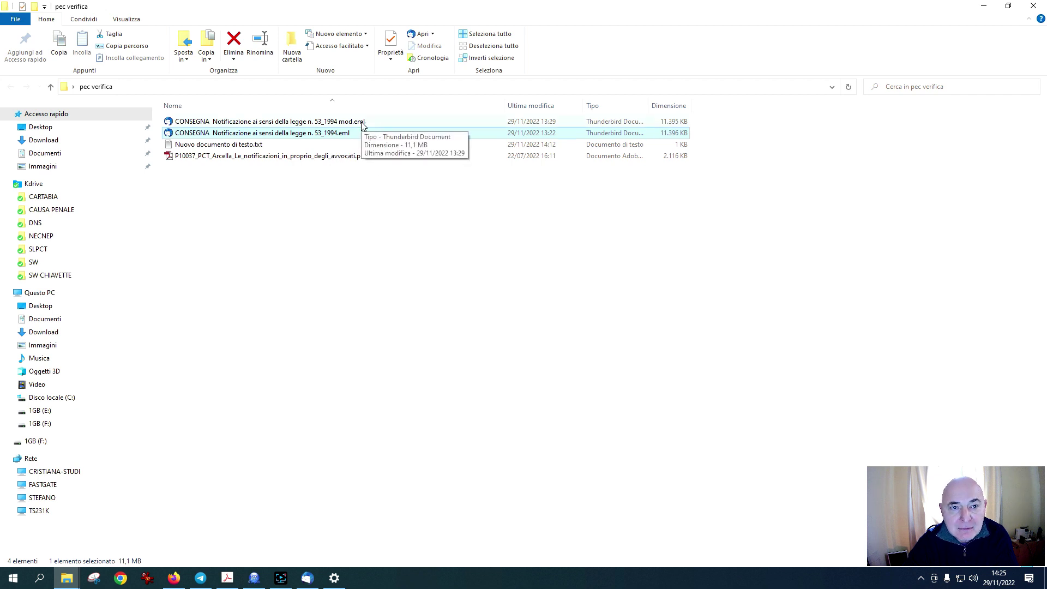
{"action": "right_click", "coordinate": [999, 578]}
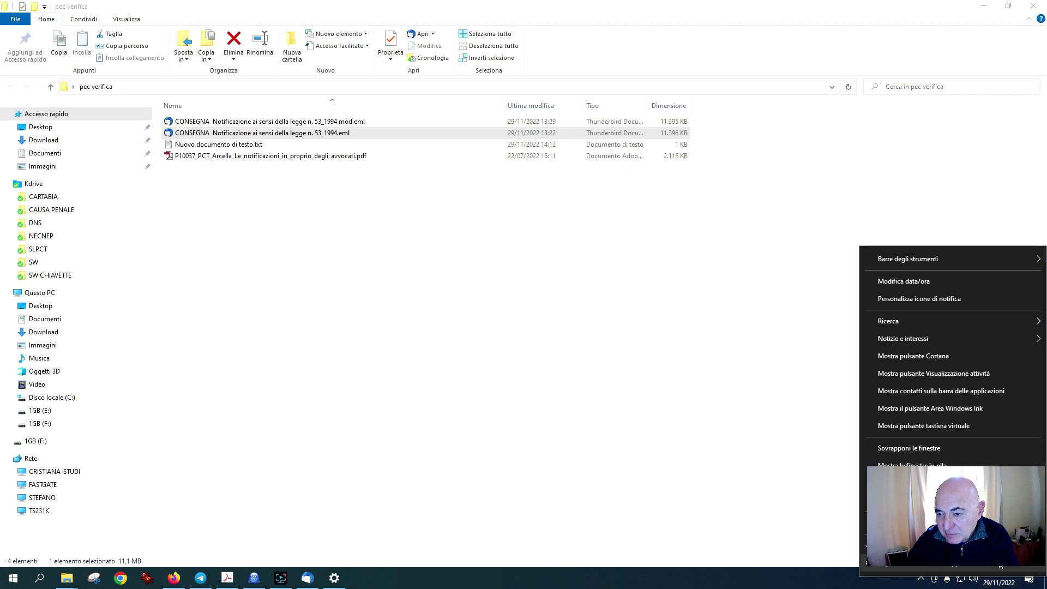
{"action": "left_click", "coordinate": [906, 281]}
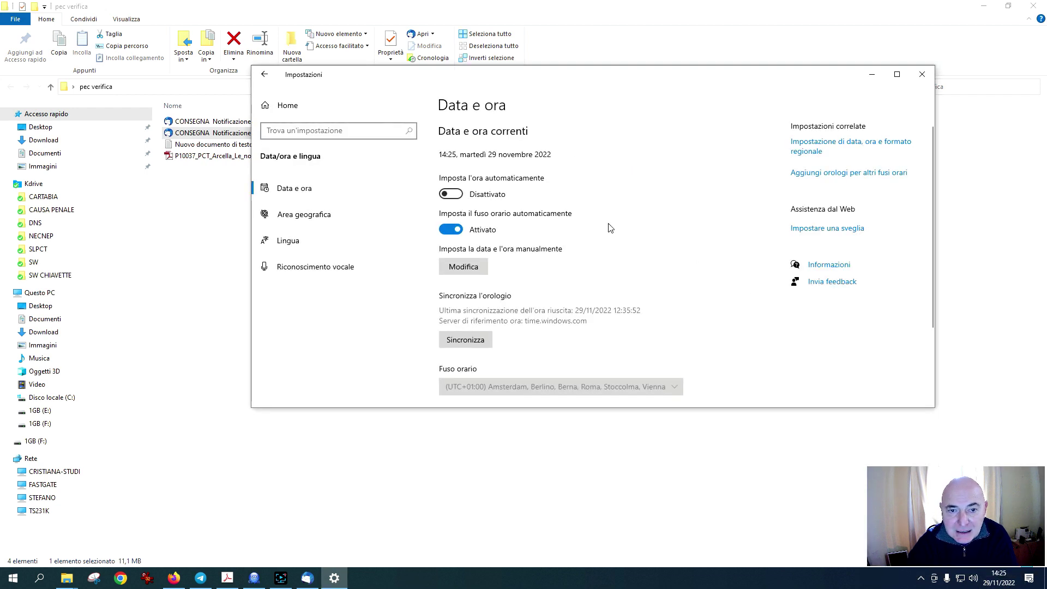
{"action": "left_click", "coordinate": [874, 73]}
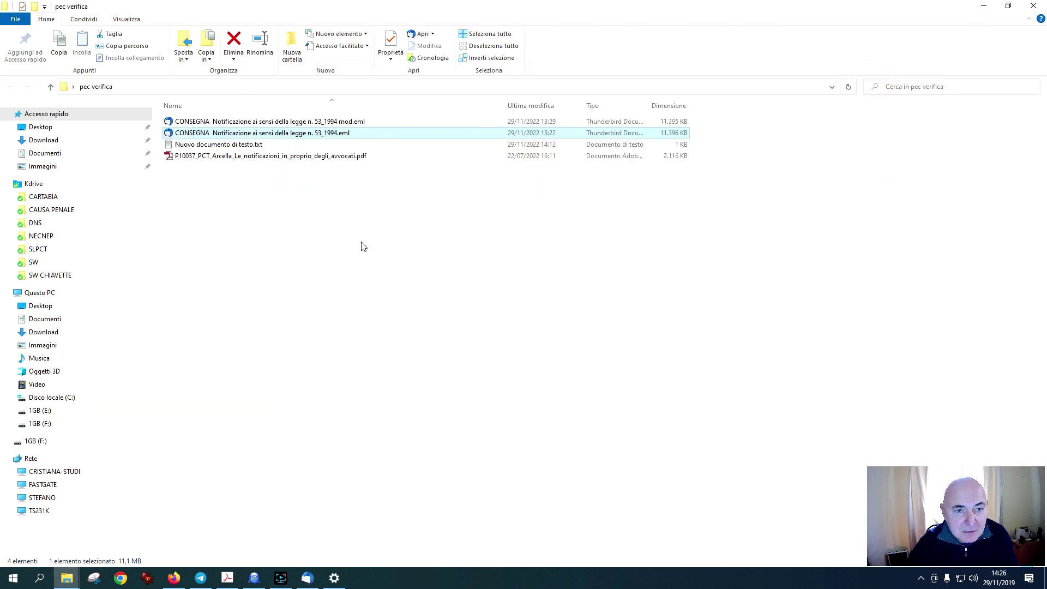
Open the unmodified CONSEGNA message in Thunderbird under the 2019 system date, check its signature indicator and close it
{"action": "mouse_move", "coordinate": [334, 140]}
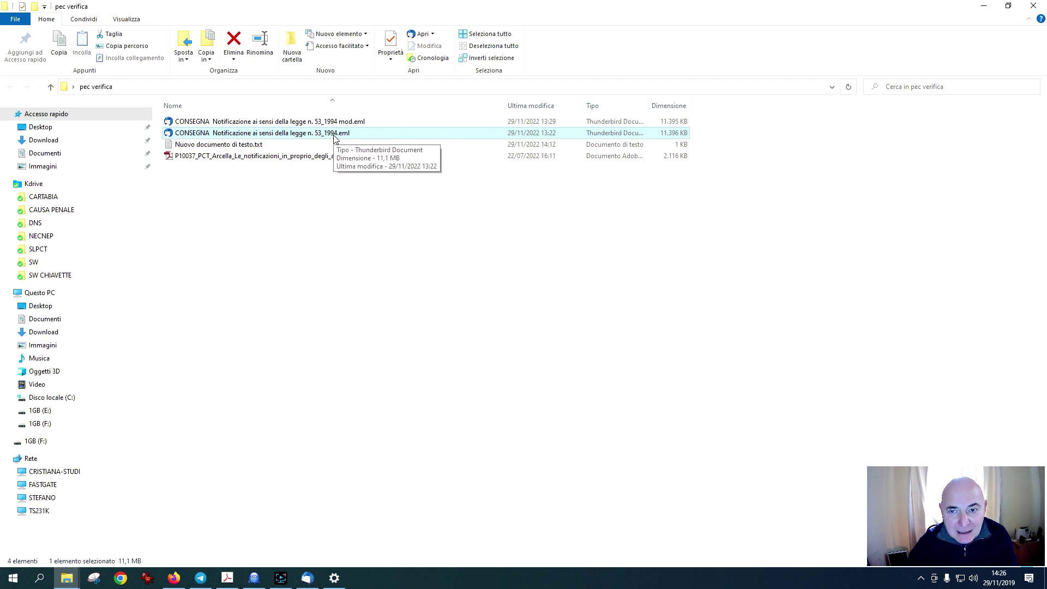
{"action": "double_click", "coordinate": [334, 134]}
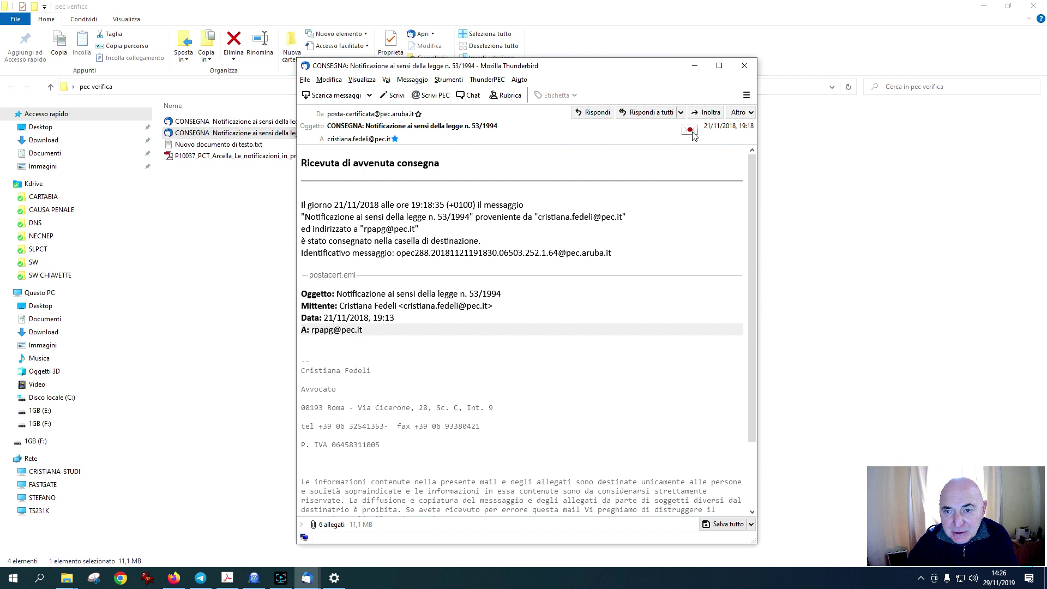
{"action": "left_click", "coordinate": [745, 65]}
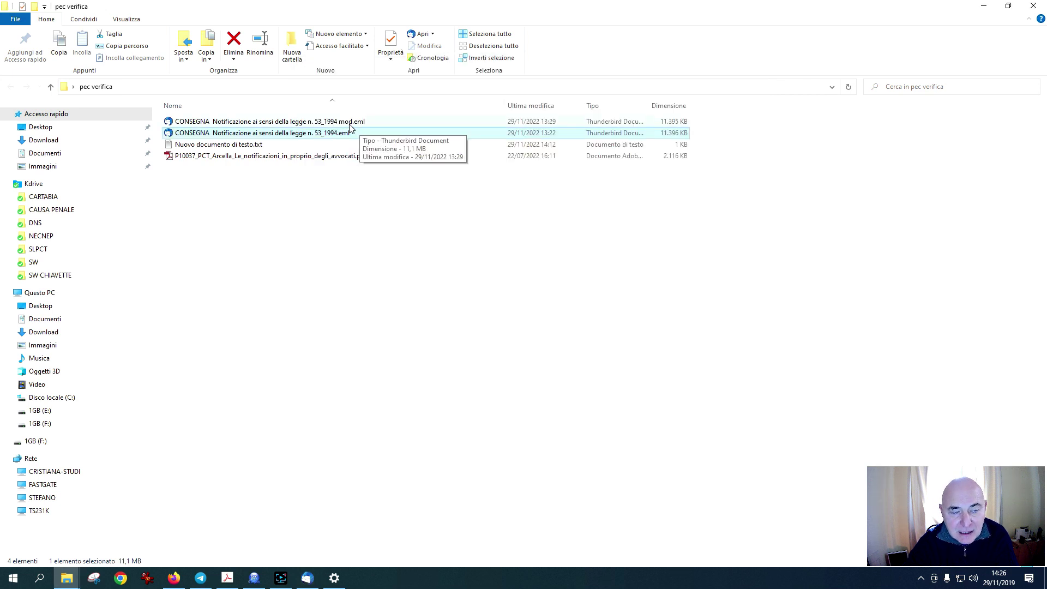
Open the "mod" CONSEGNA message under the 2019 system date, inspect its digital signature security details and close it
{"action": "double_click", "coordinate": [347, 122]}
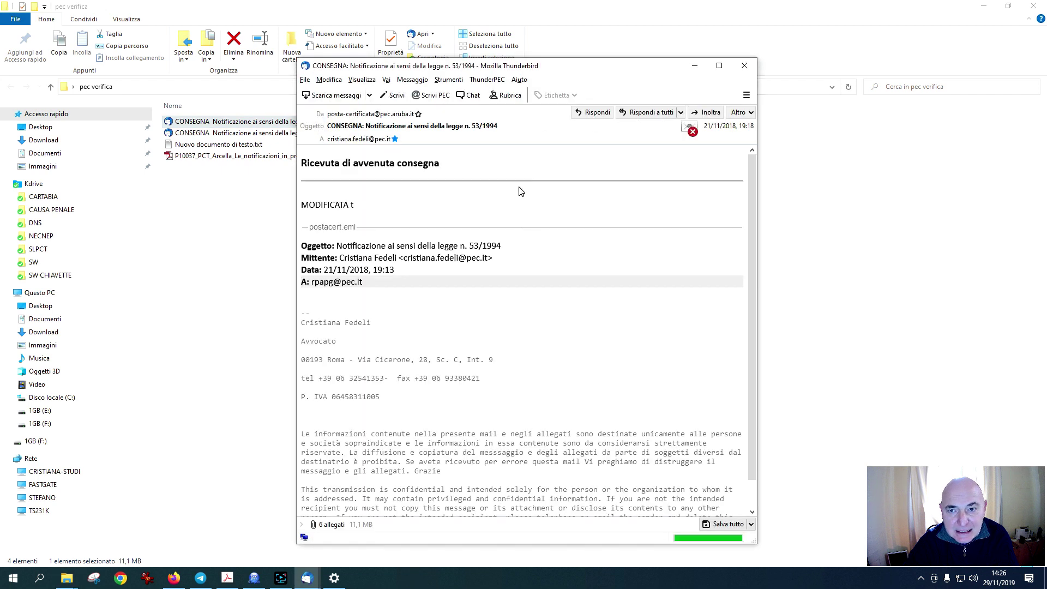
{"action": "left_click", "coordinate": [690, 128]}
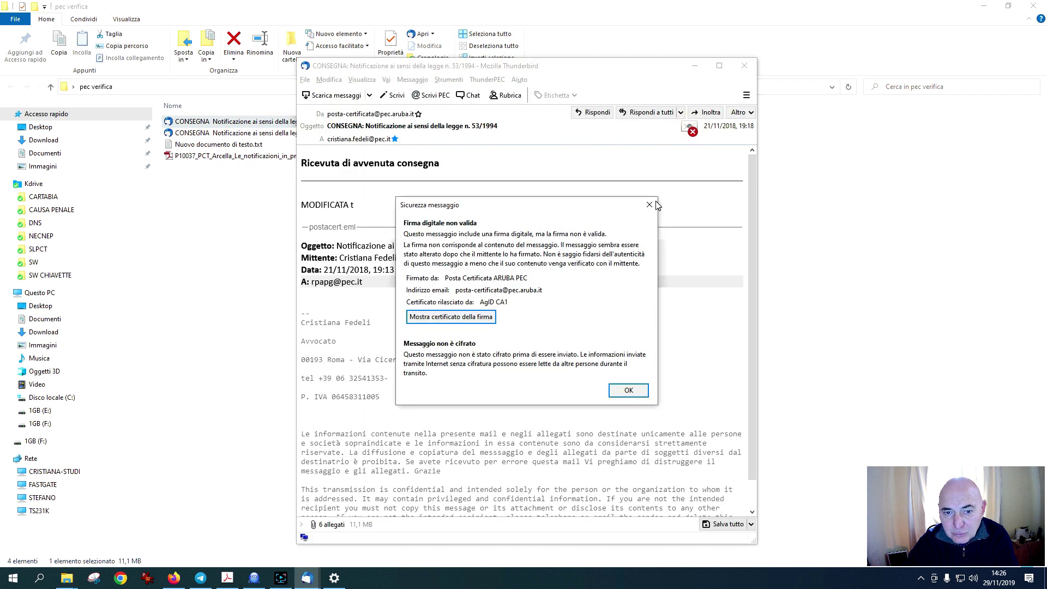
{"action": "key", "text": "Escape"}
{"action": "key", "text": "Escape"}
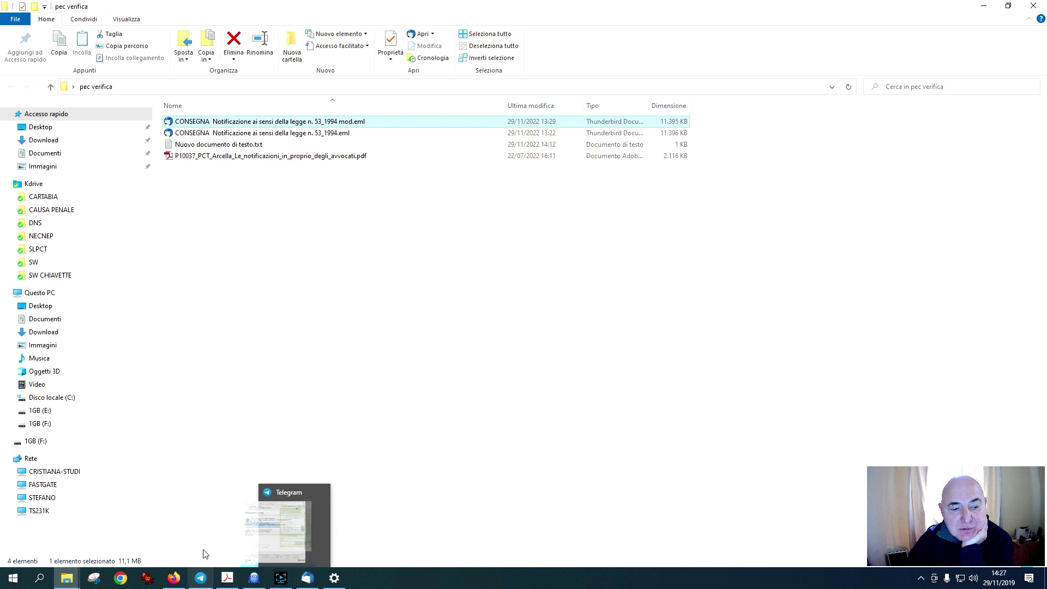
Switch to the Analisi documento informatico page in Firefox and submit "CONSEGNA Notificazione ai sensi della legge n. 53_1994.eml" for analysis
{"action": "mouse_move", "coordinate": [174, 578]}
{"action": "left_click", "coordinate": [180, 537]}
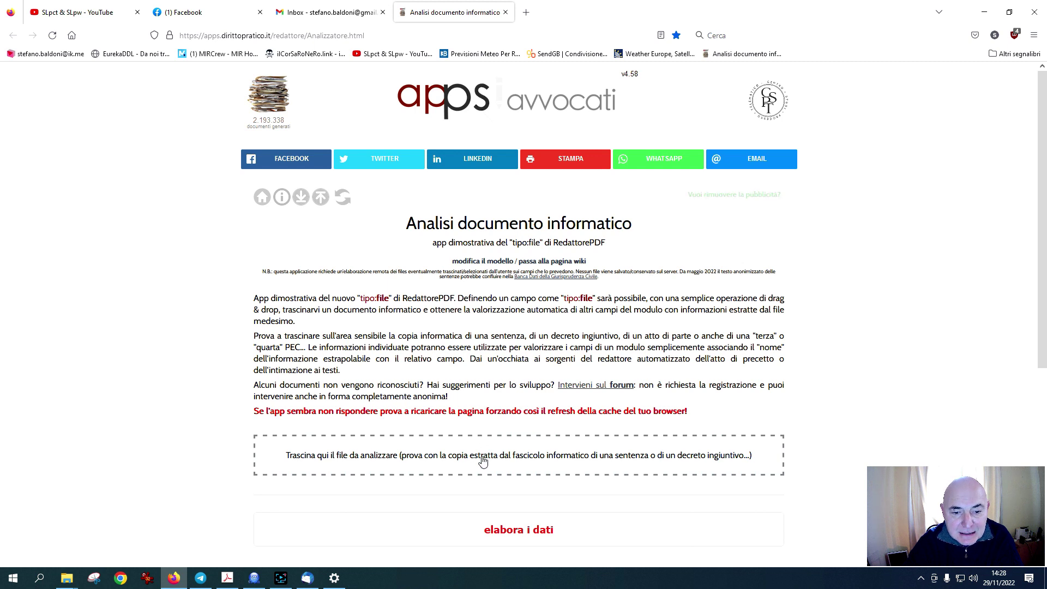
{"action": "left_click", "coordinate": [484, 459]}
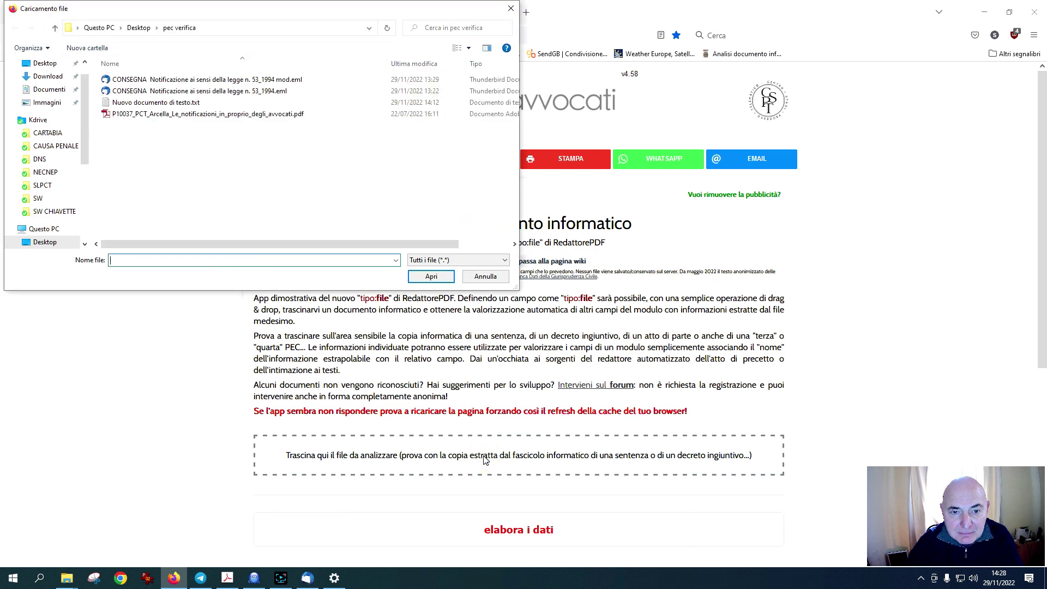
{"action": "left_click", "coordinate": [210, 93]}
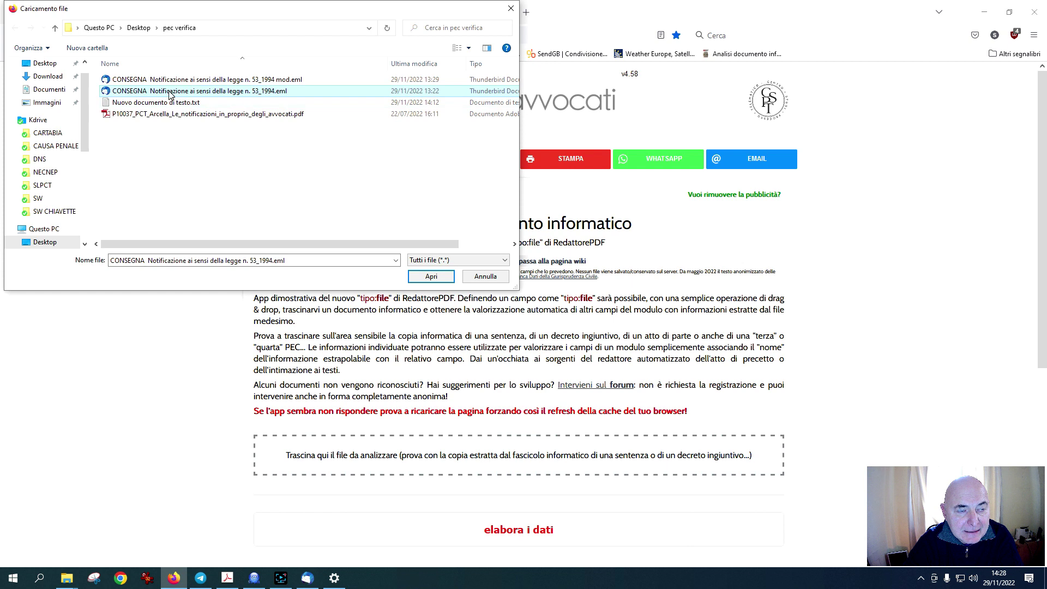
{"action": "left_click", "coordinate": [430, 277]}
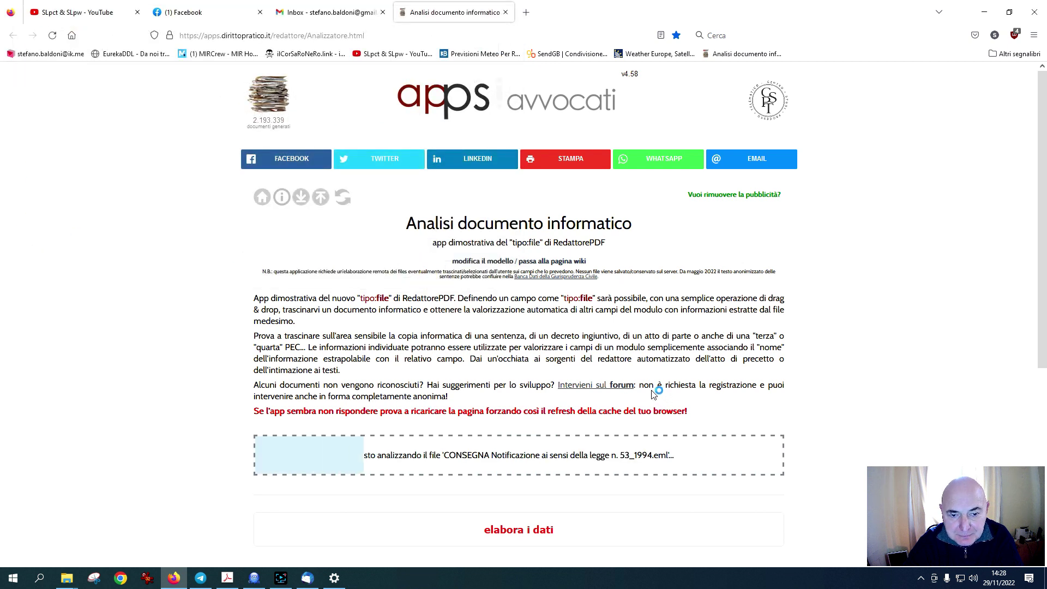
Find the "Integrità della PEC dopo la firma da parte del gestore" entry in the analysis results and highlight it with its value
{"action": "scroll", "coordinate": [575, 377], "scroll_direction": "down", "scroll_amount": 5}
{"action": "scroll", "coordinate": [576, 378], "scroll_direction": "down", "scroll_amount": 2}
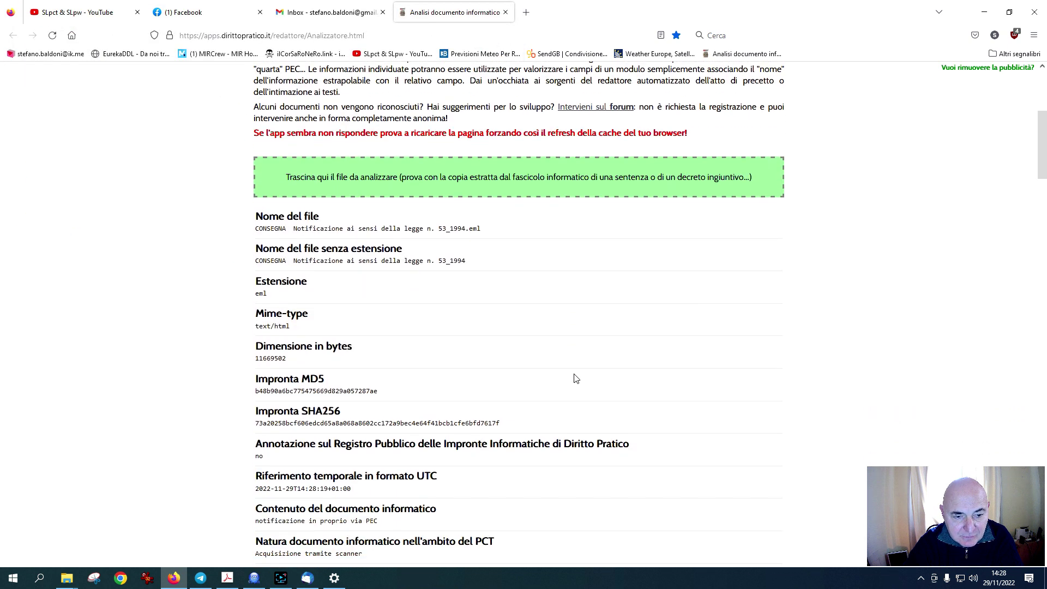
{"action": "scroll", "coordinate": [576, 378], "scroll_direction": "down", "scroll_amount": 5}
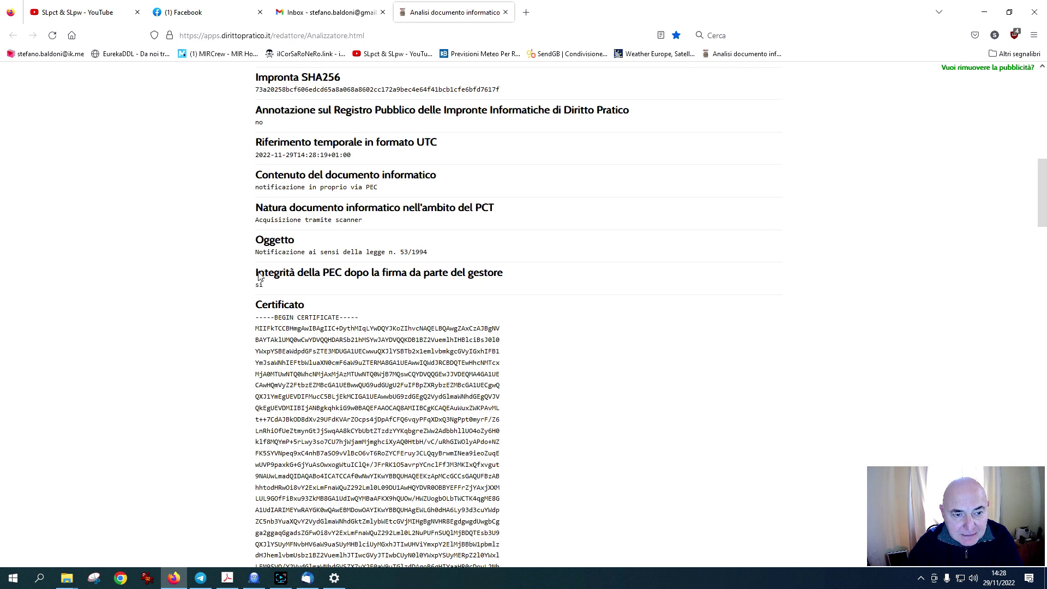
{"action": "left_click_drag", "start_coordinate": [260, 273], "coordinate": [451, 292]}
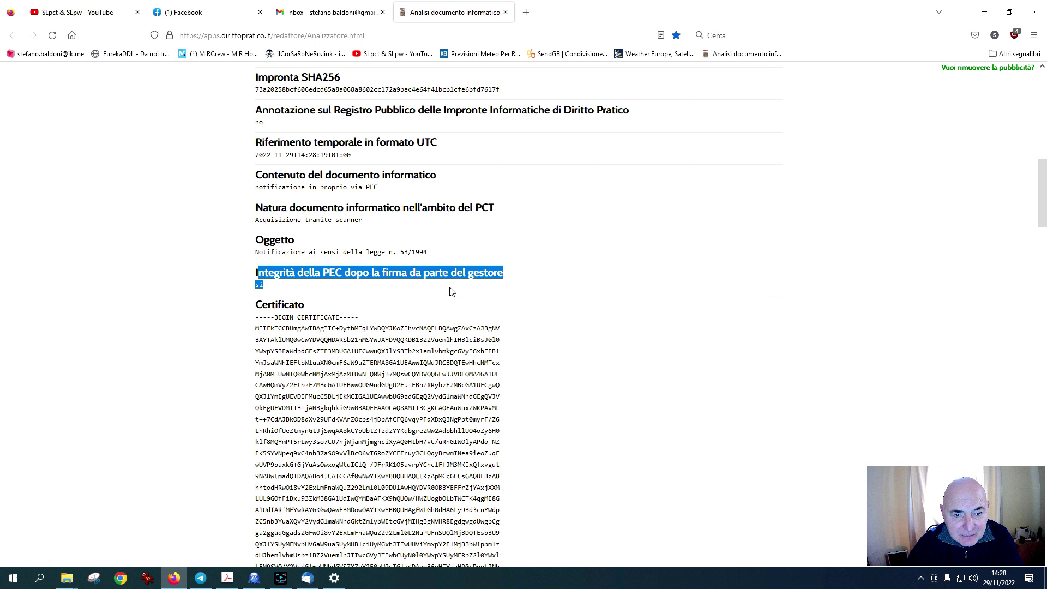
{"action": "left_click", "coordinate": [325, 282]}
{"action": "left_click_drag", "start_coordinate": [274, 286], "coordinate": [255, 271]}
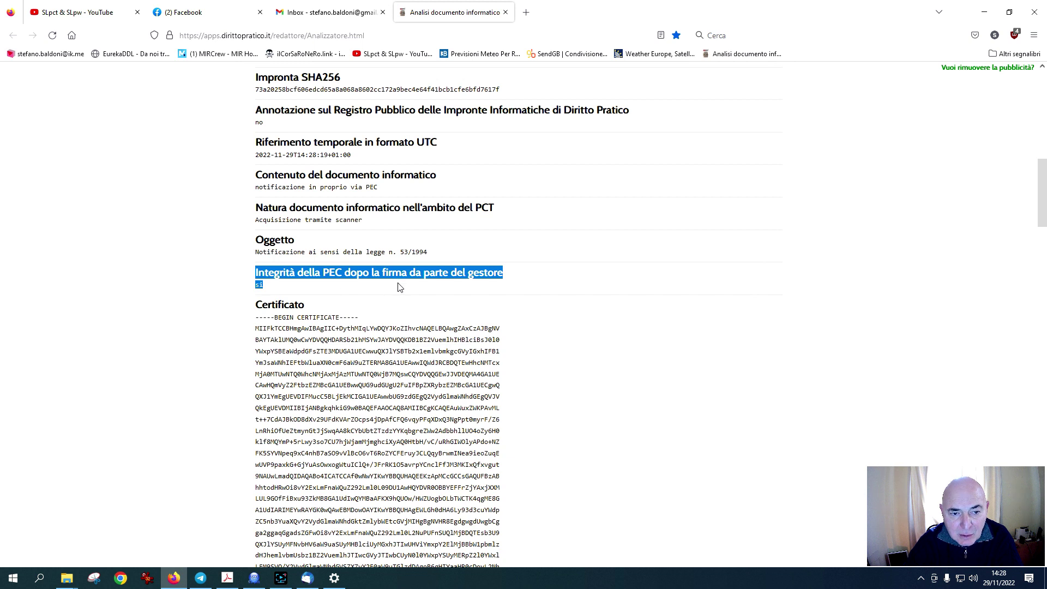
Submit the modified receipt "CONSEGNA Notificazione ai sensi della legge n. 53_1994 mod.eml" for analysis on the same page
{"action": "scroll", "coordinate": [428, 295], "scroll_direction": "up", "scroll_amount": 3}
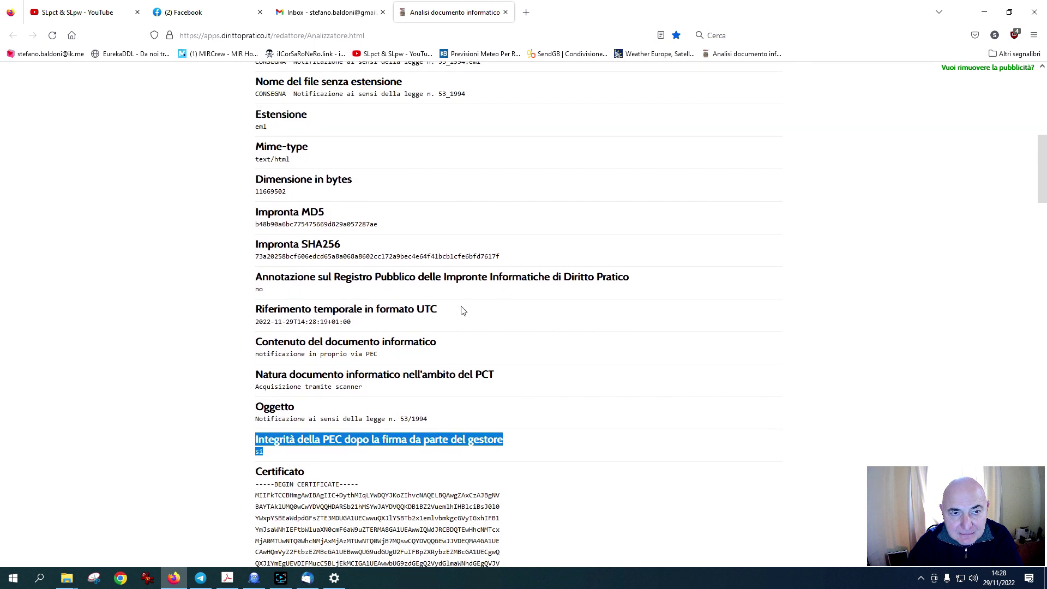
{"action": "scroll", "coordinate": [460, 312], "scroll_direction": "up", "scroll_amount": 5}
{"action": "scroll", "coordinate": [462, 315], "scroll_direction": "up", "scroll_amount": 2}
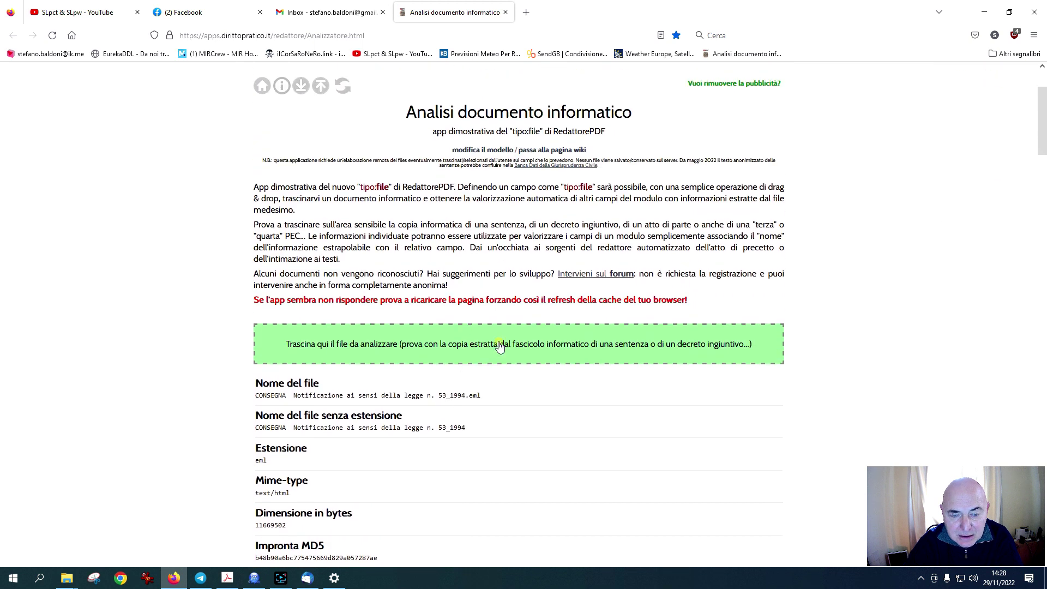
{"action": "left_click", "coordinate": [496, 342]}
{"action": "left_click", "coordinate": [254, 79]}
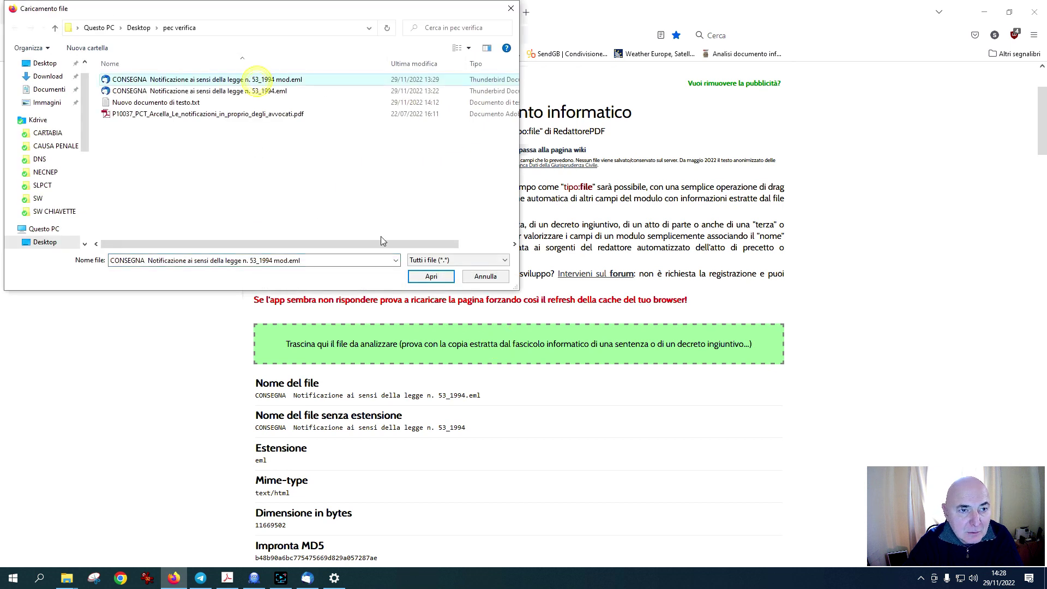
{"action": "left_click", "coordinate": [431, 276]}
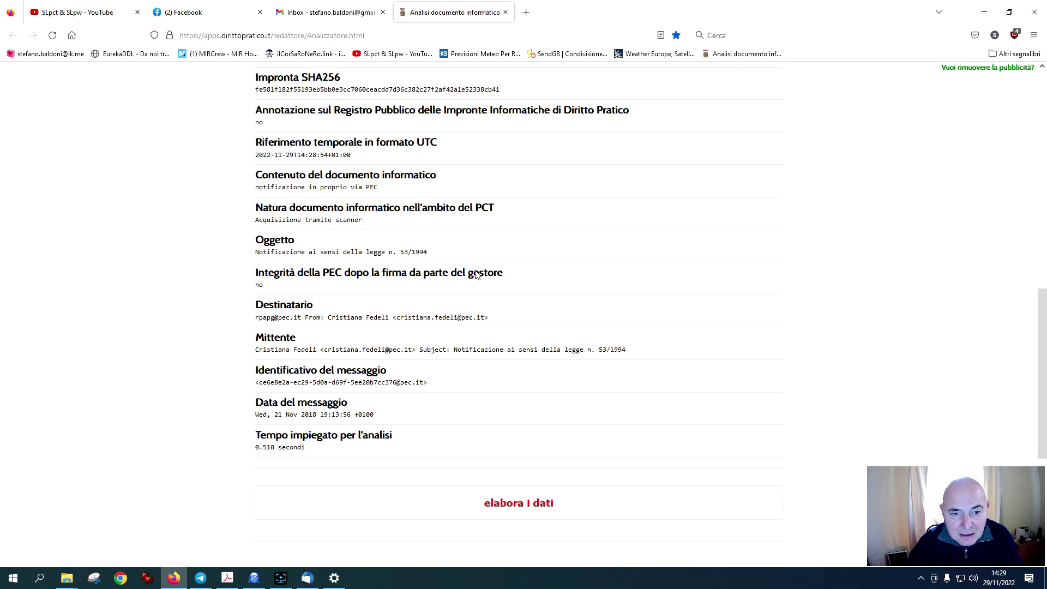